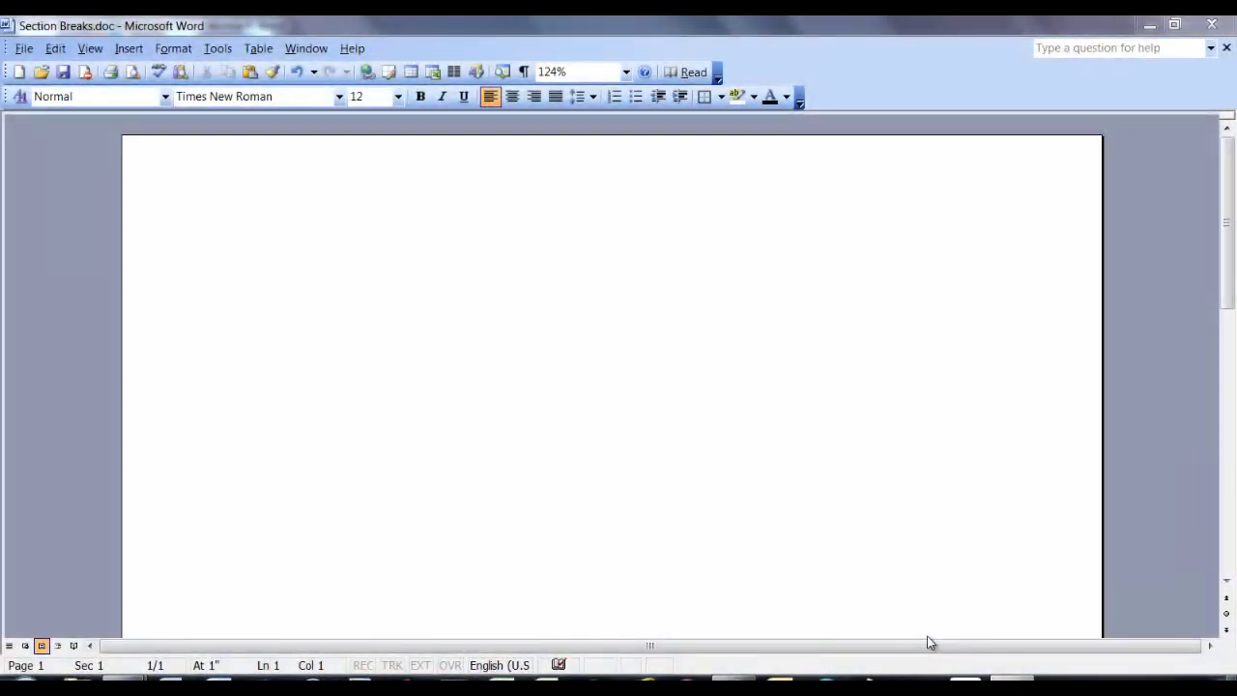
Step: Insert a Next page section break so page 2 begins section 2
click(129, 50)
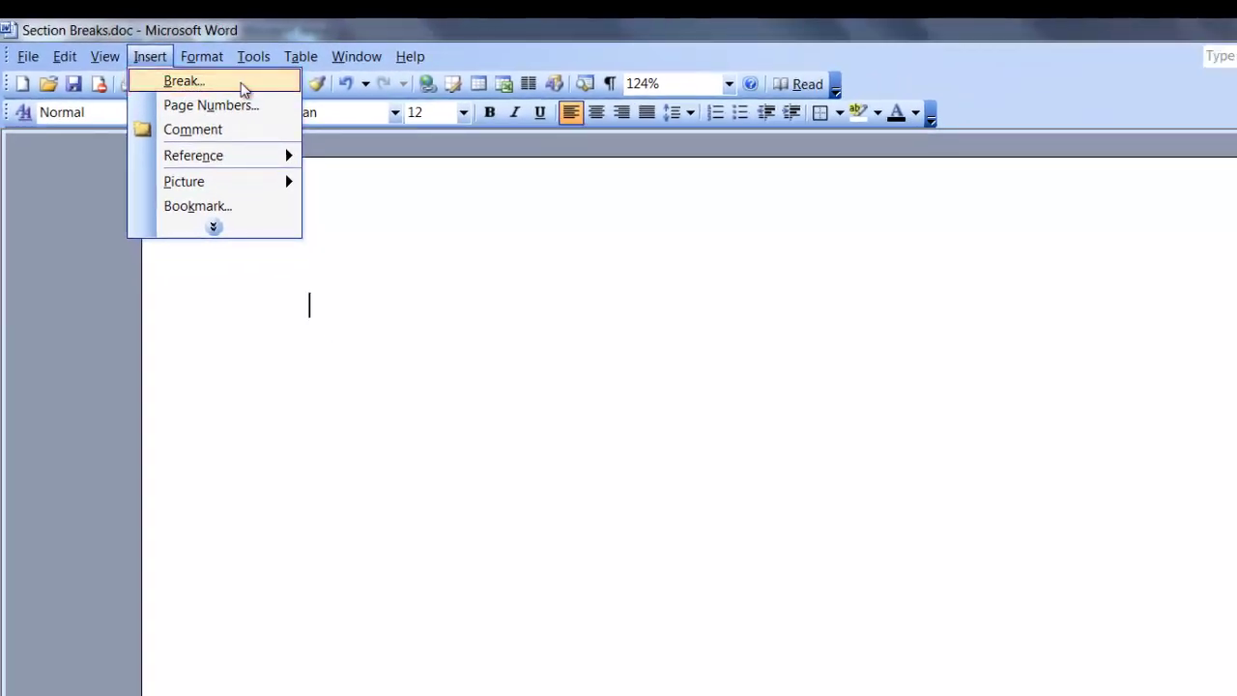
click(243, 87)
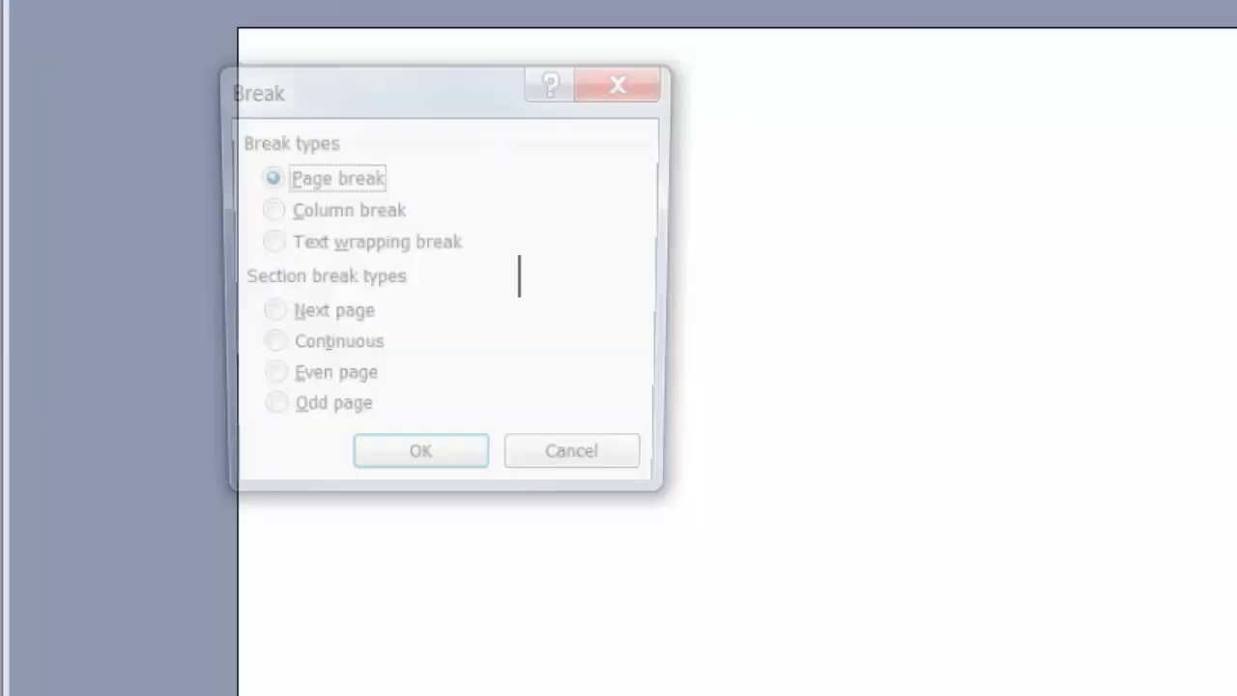
click(305, 316)
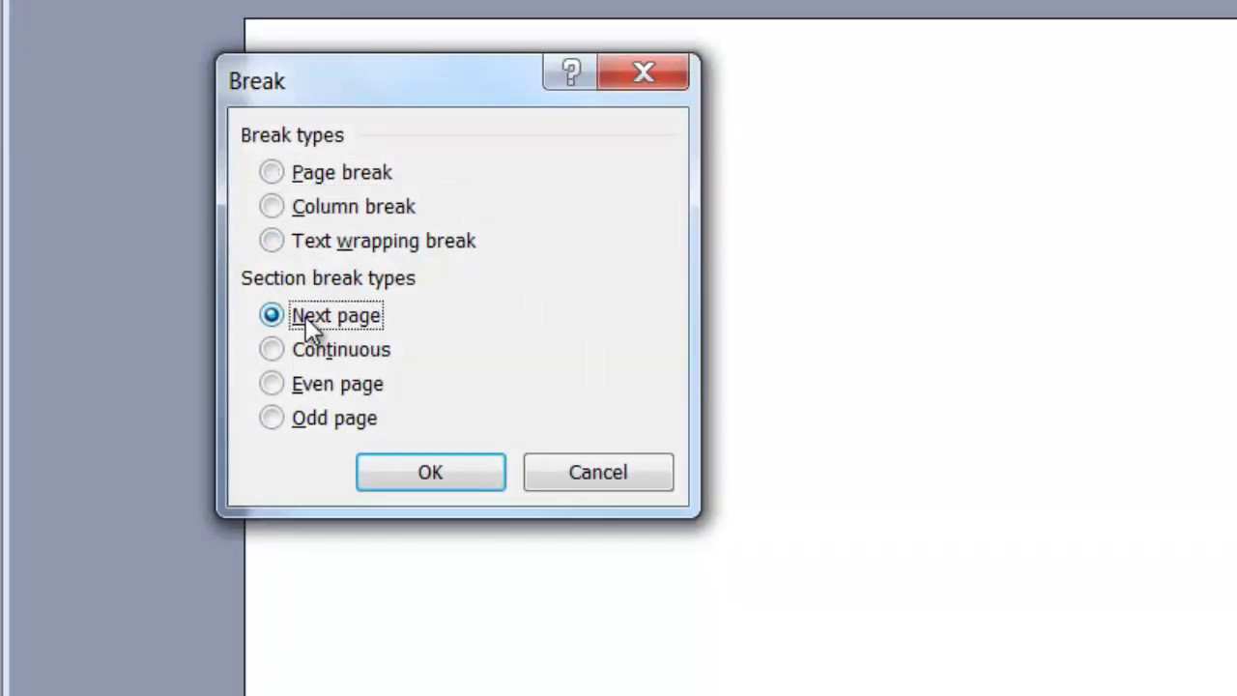
click(430, 472)
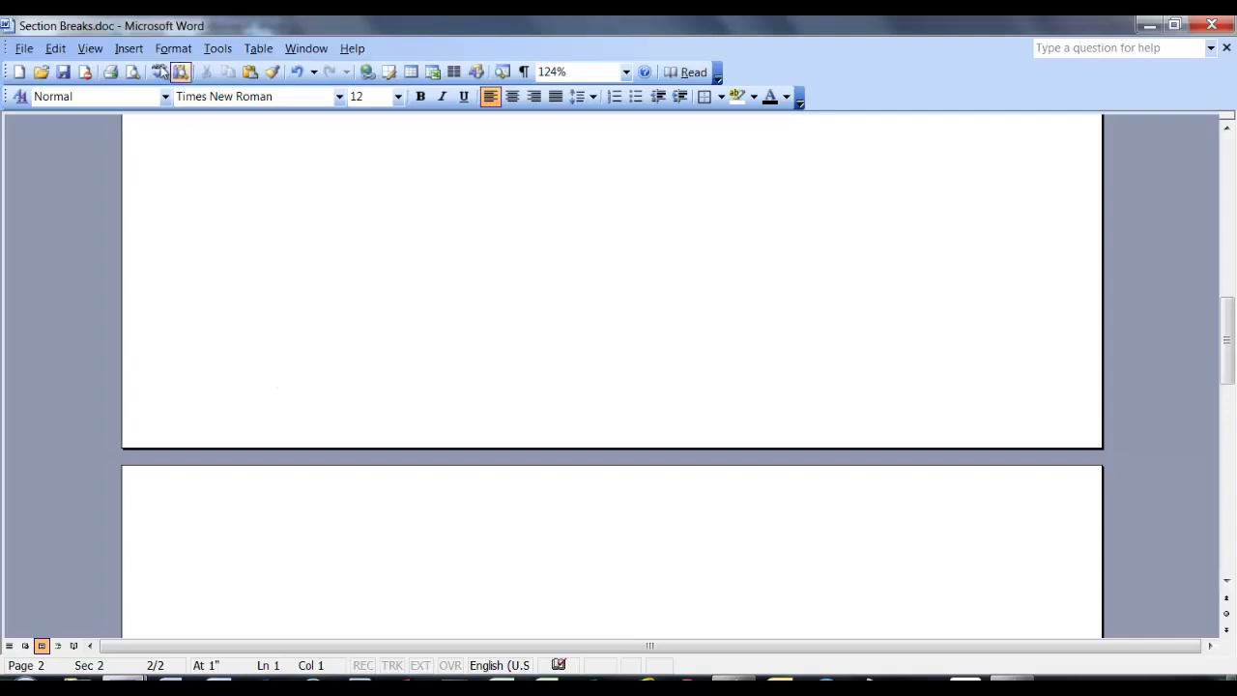
Step: Add a second Next page section break to create page 3, then scroll back to page 2
click(133, 52)
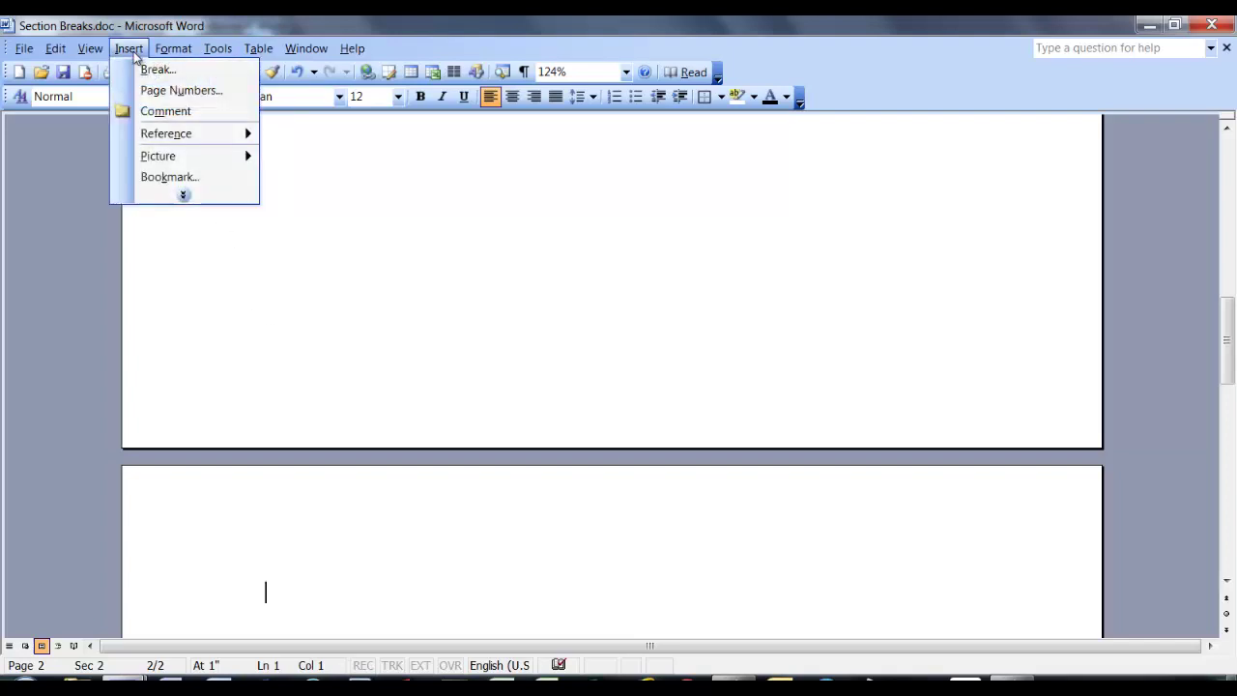
click(195, 69)
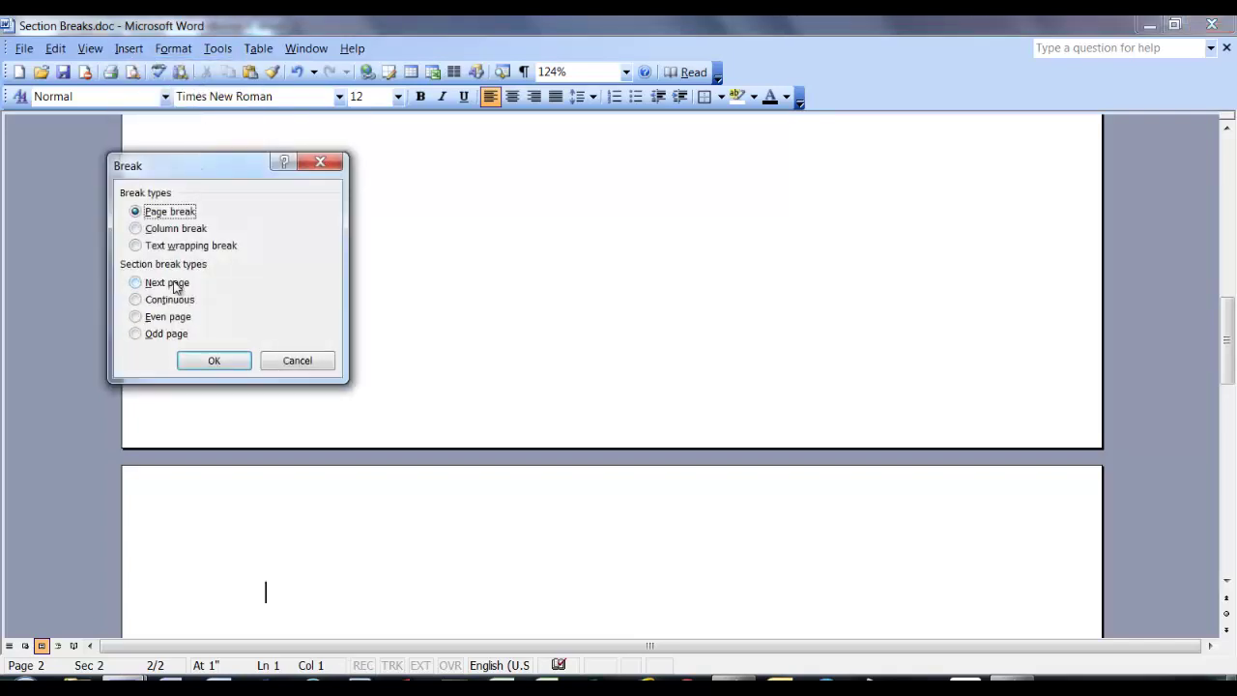
click(173, 286)
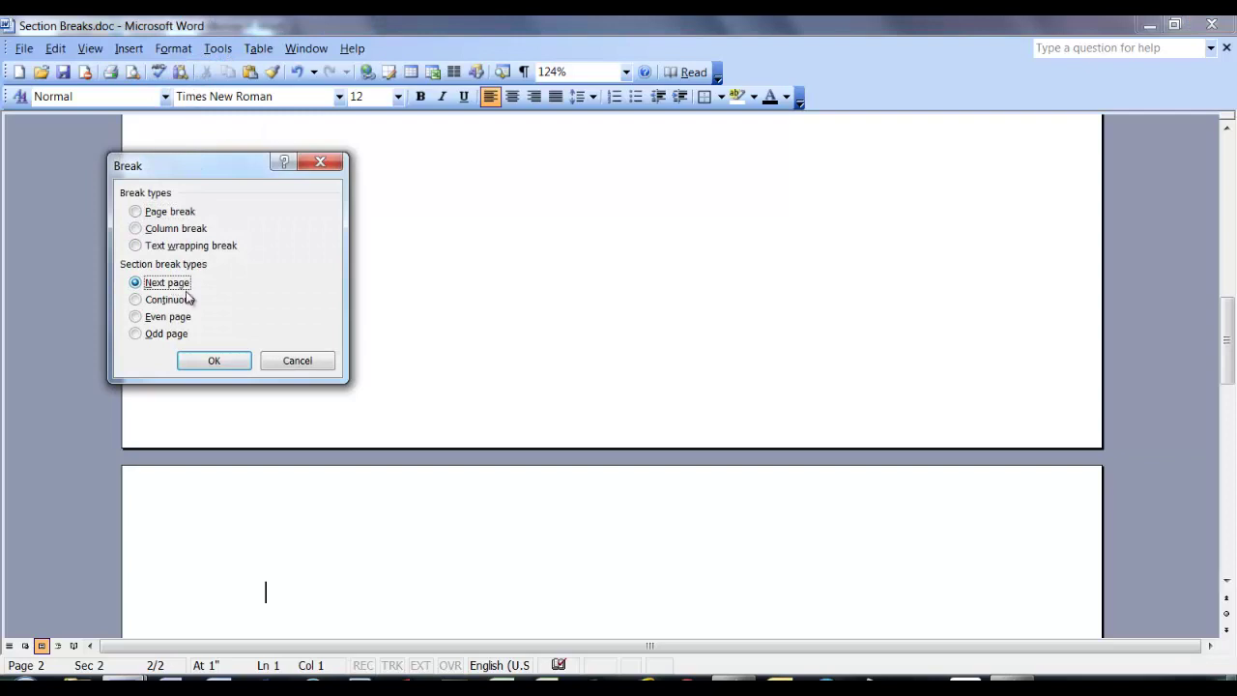
click(215, 361)
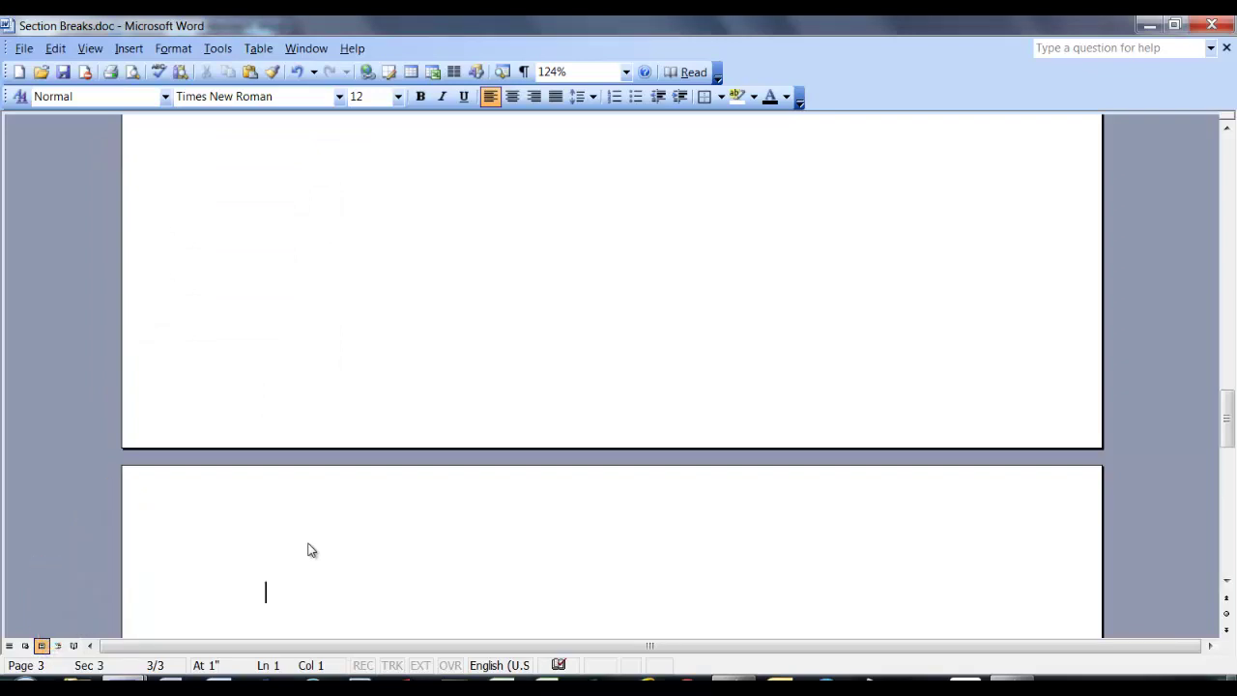
scroll(310, 547, up, 10)
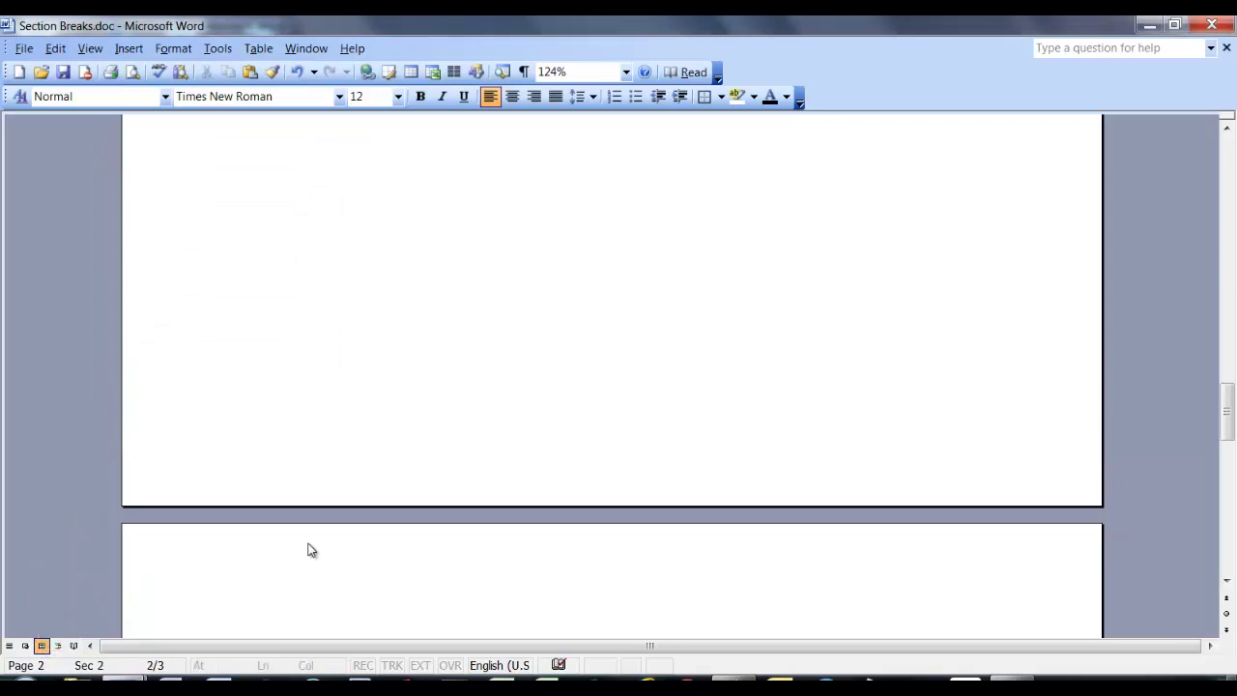
scroll(308, 542, up, 4)
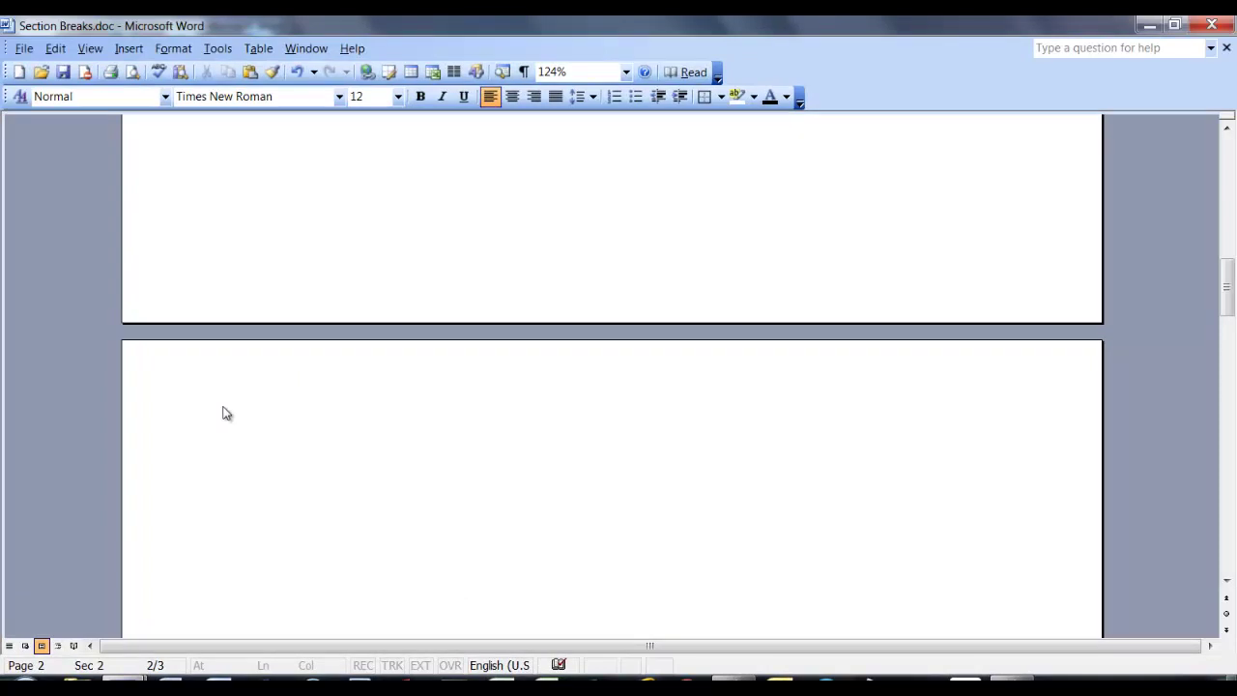
Step: Open page 2's header and turn off Link to Previous for the section 2 header
click(284, 339)
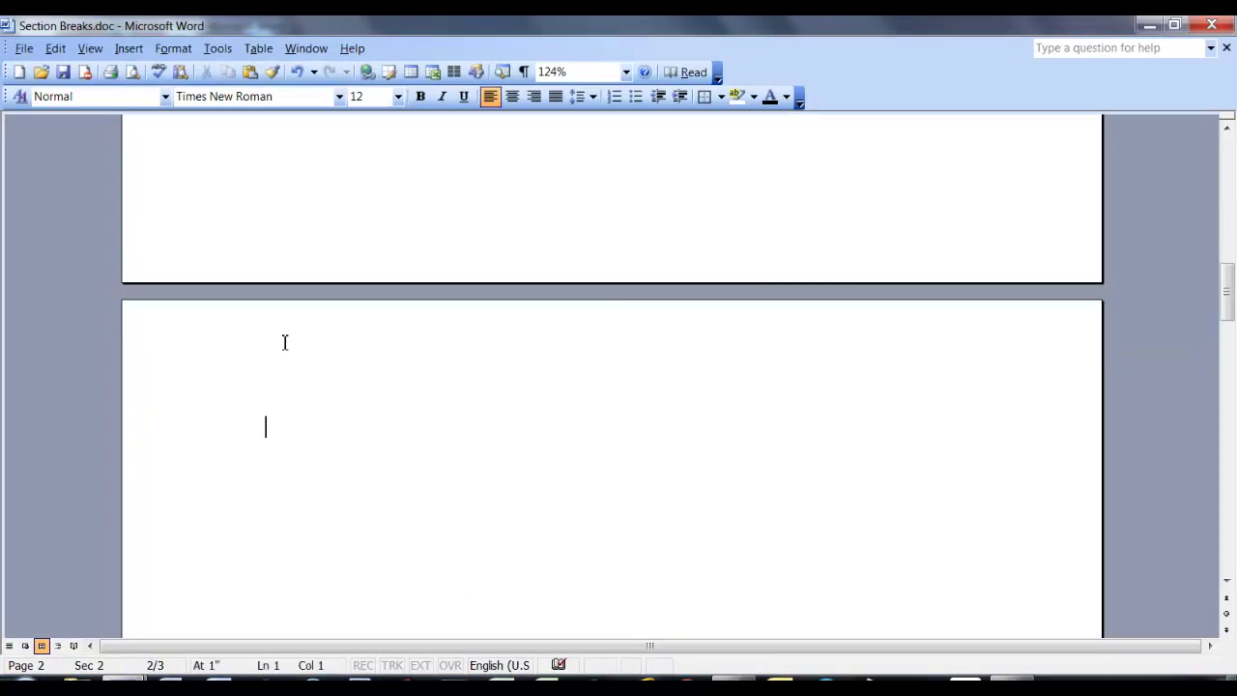
click(101, 51)
click(118, 113)
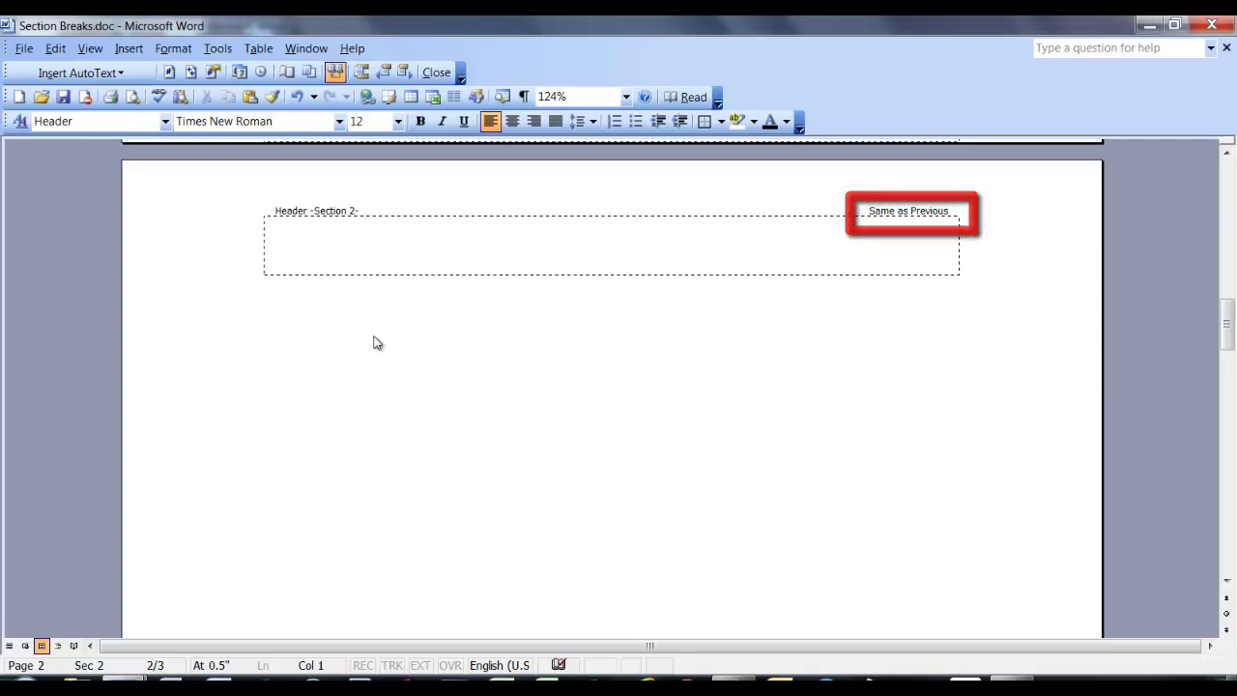
click(335, 76)
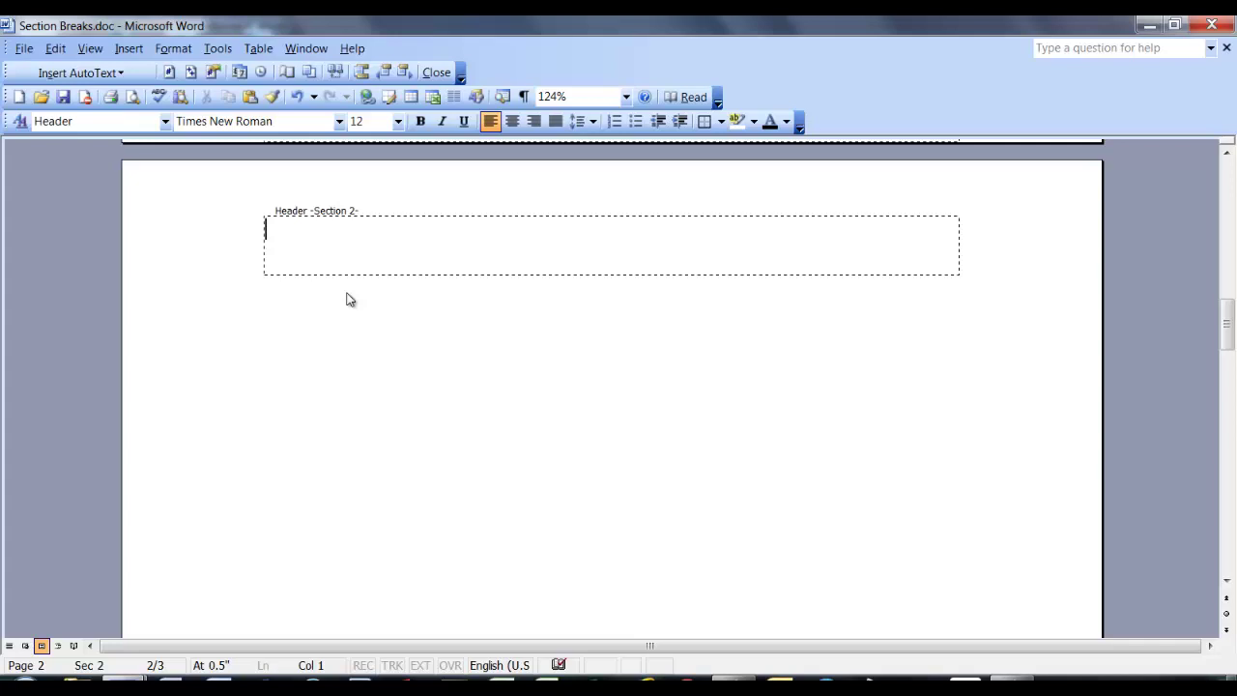
Step: Switch to the section 2 footer and turn off its Link to Previous
click(362, 73)
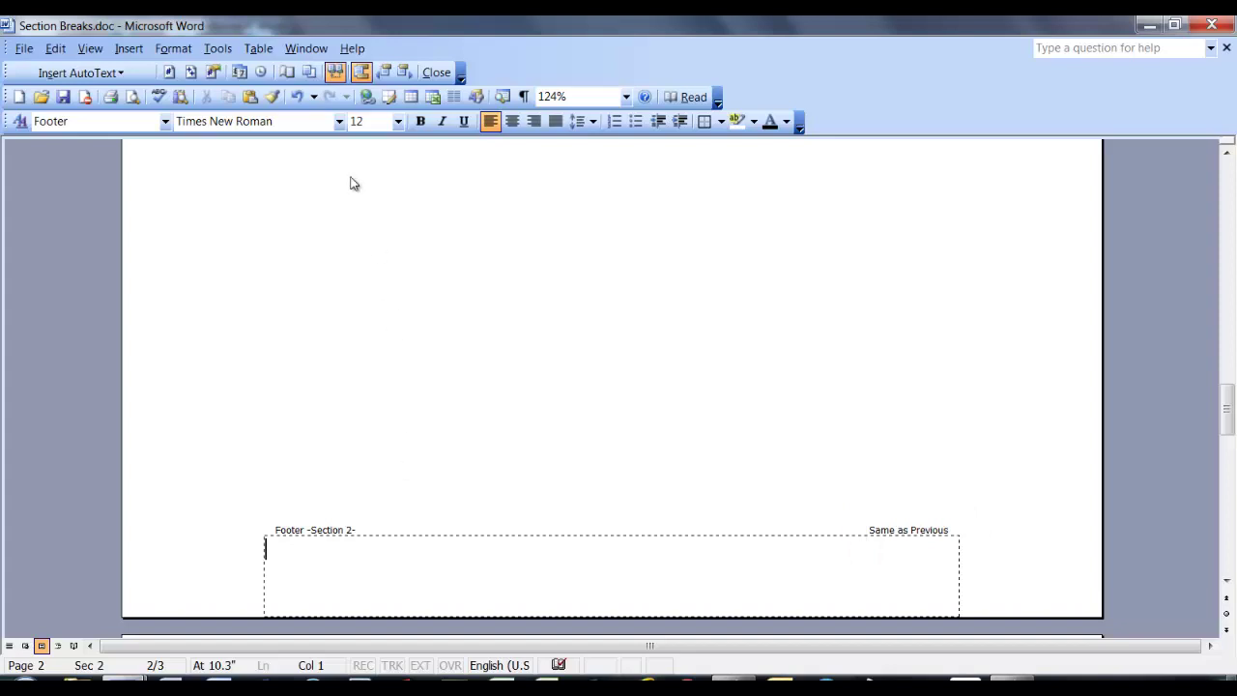
click(335, 73)
Step: Move to section 3 and turn off Link to Previous for its footer and header
click(404, 72)
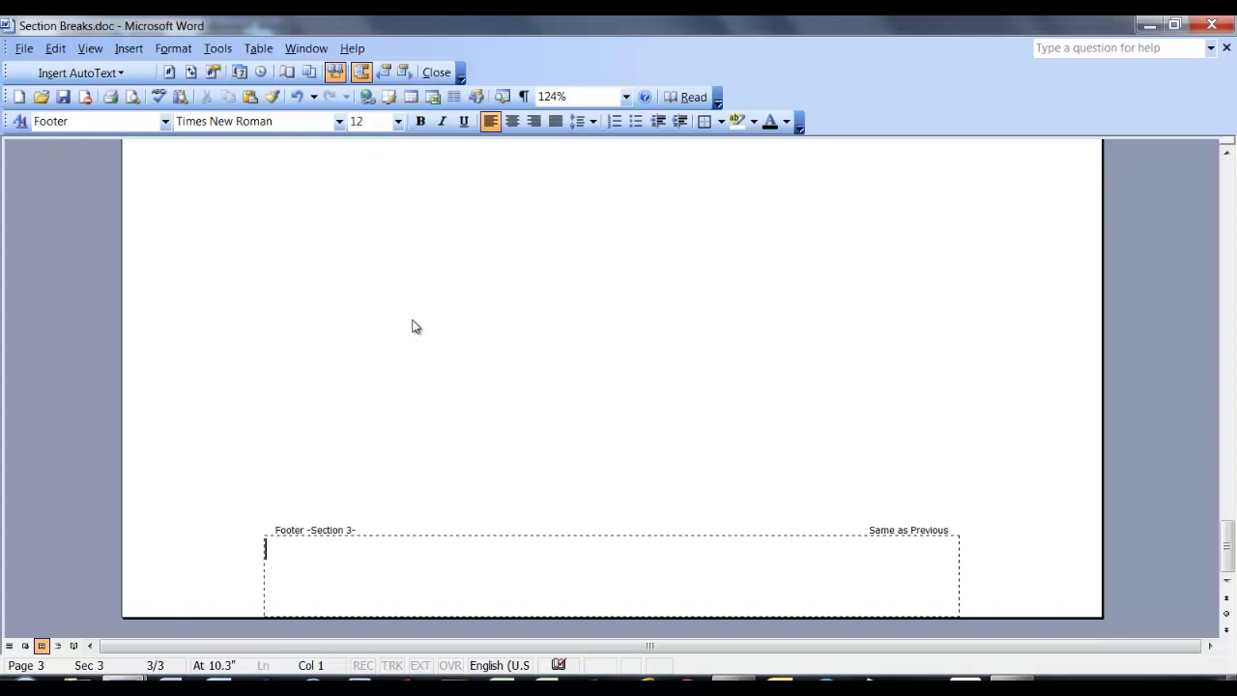
click(335, 73)
click(362, 71)
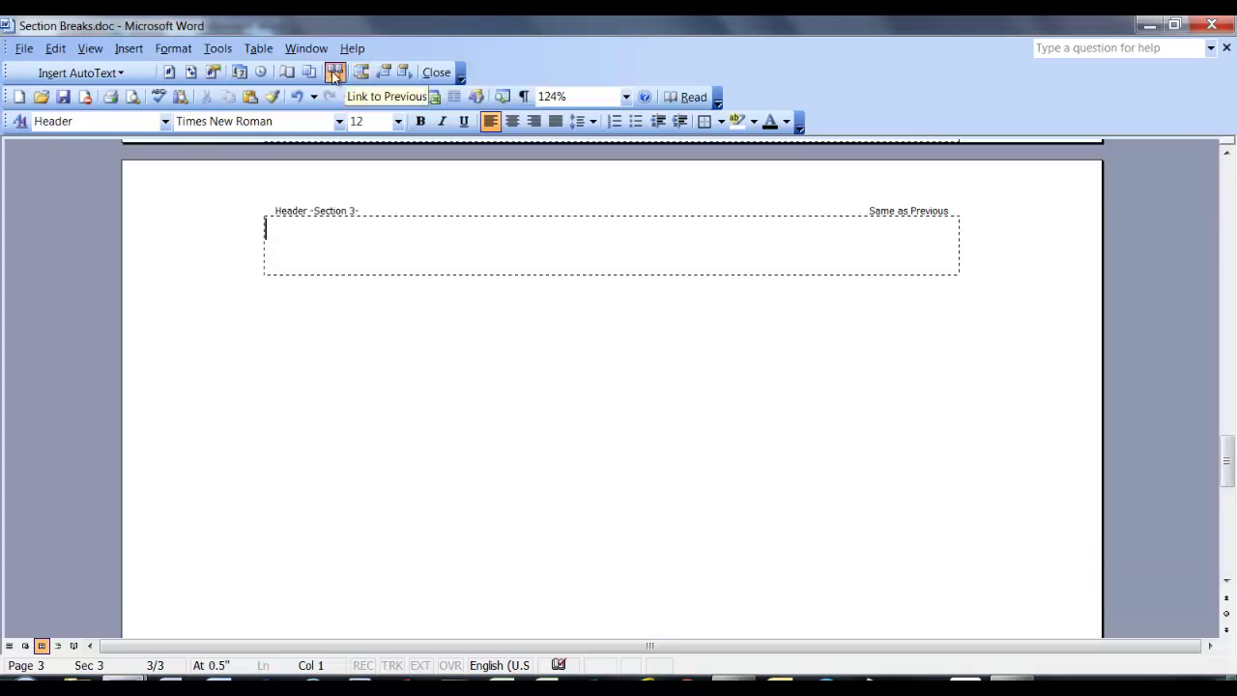
click(334, 74)
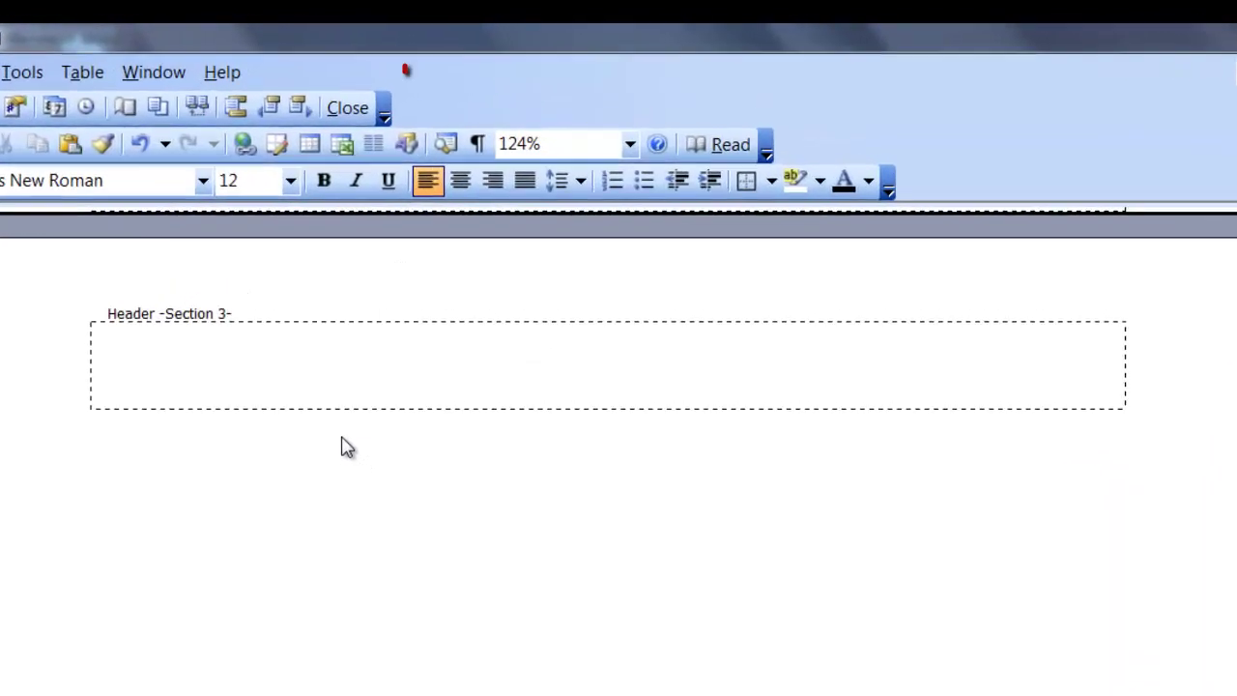
Step: Close header editing and set section 2 to Landscape in Page Setup, applied to this section
click(321, 117)
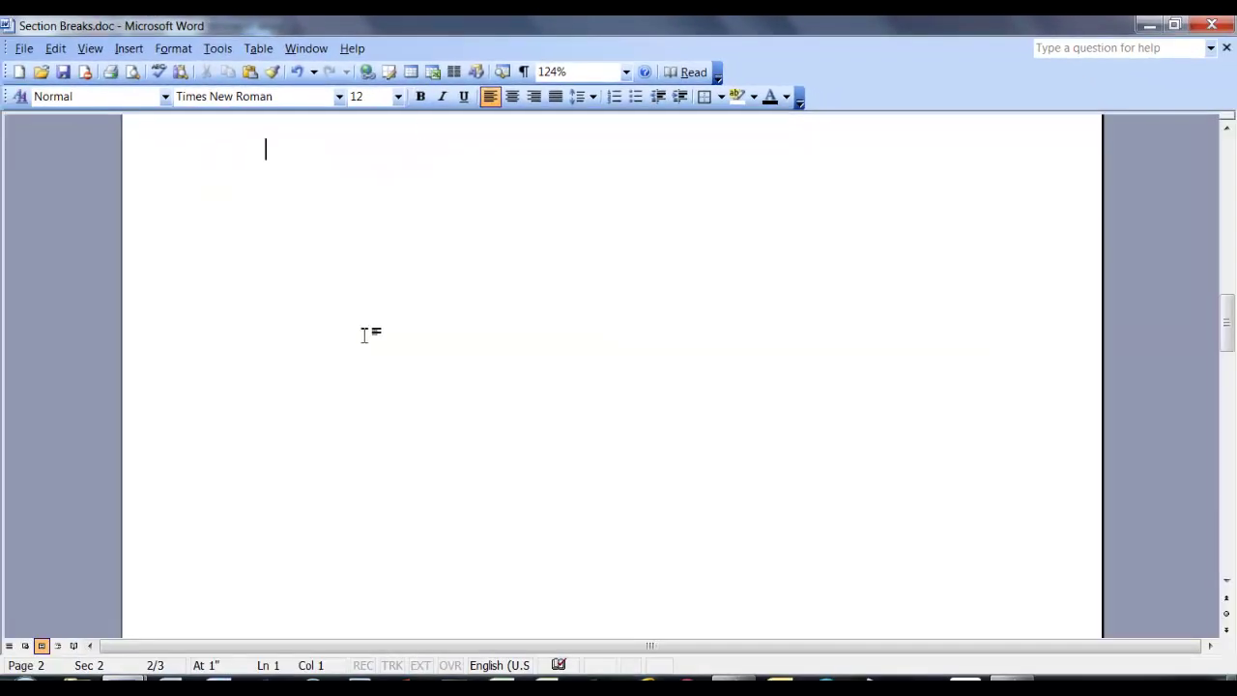
scroll(365, 336, up, 3)
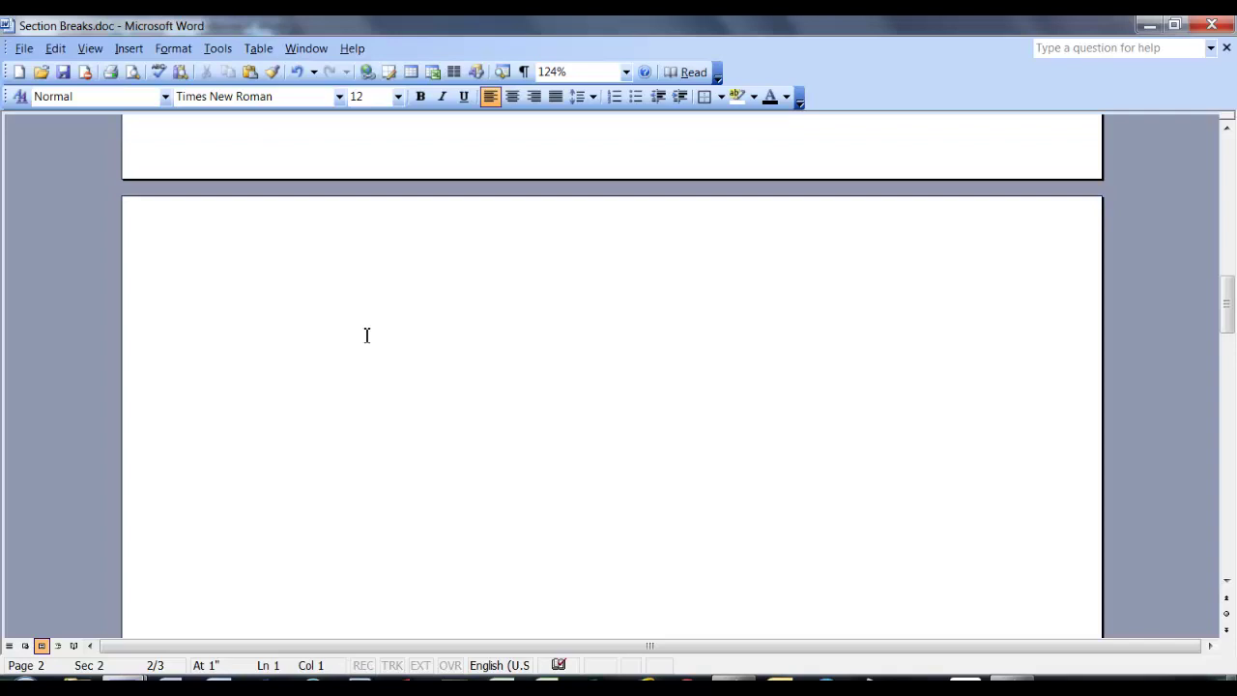
click(23, 48)
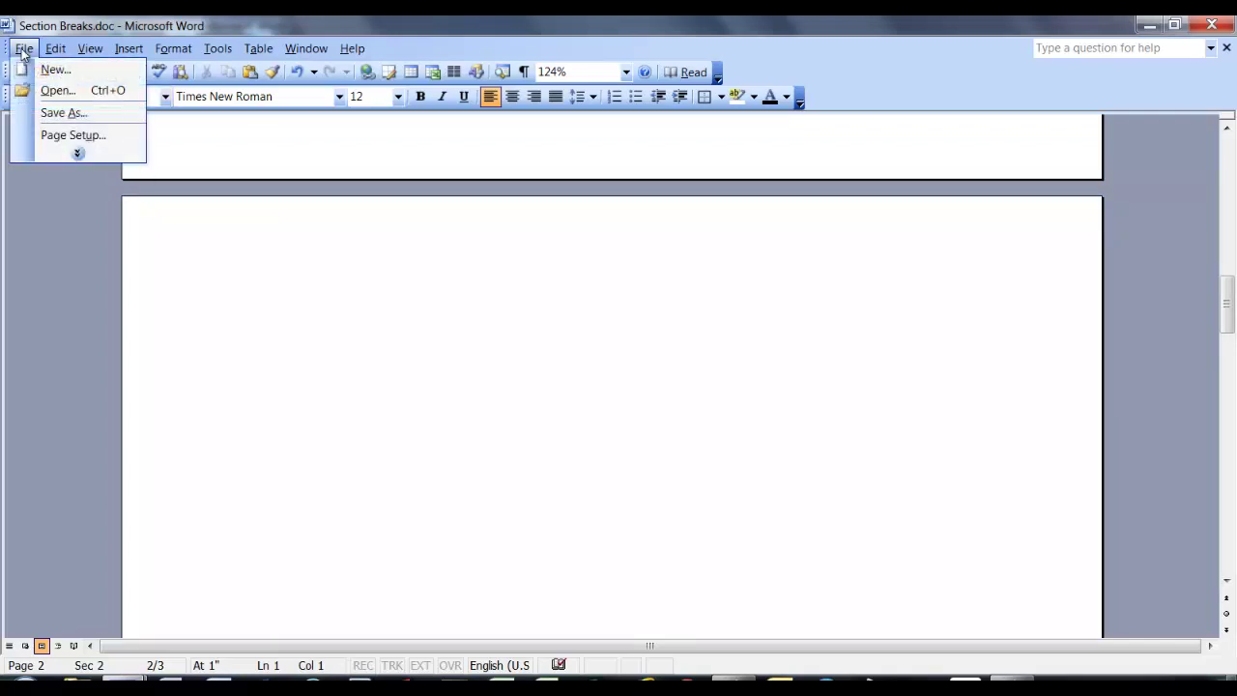
click(44, 135)
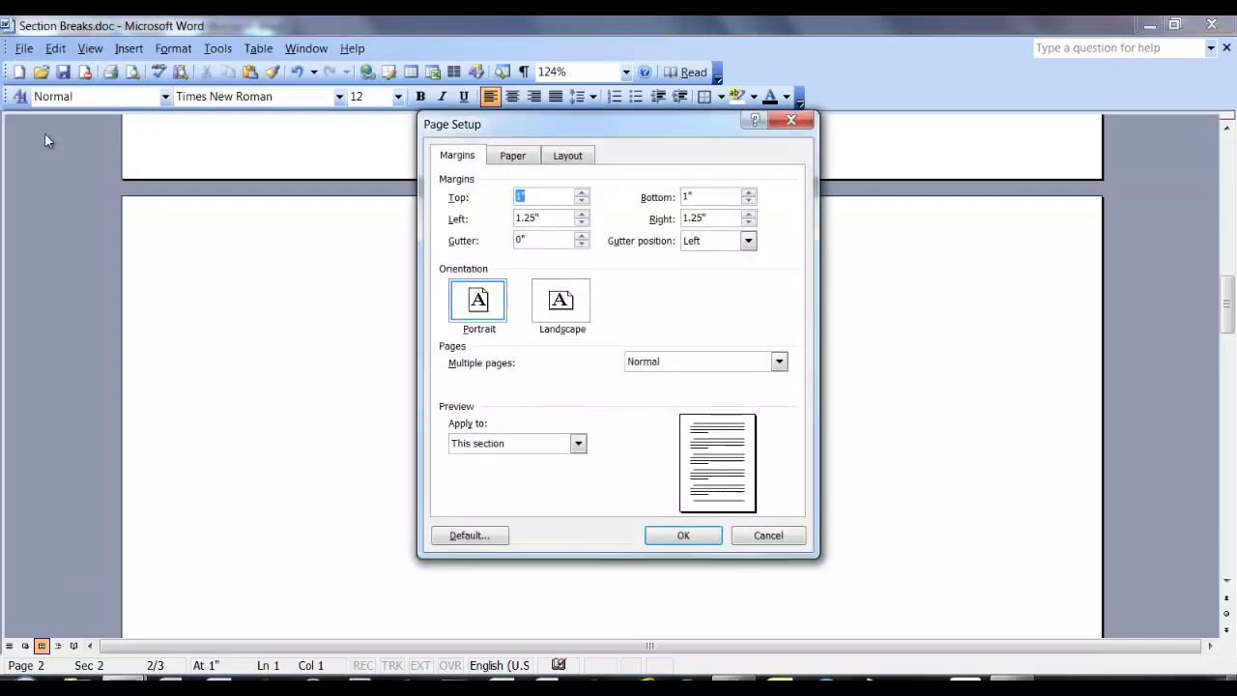
click(564, 301)
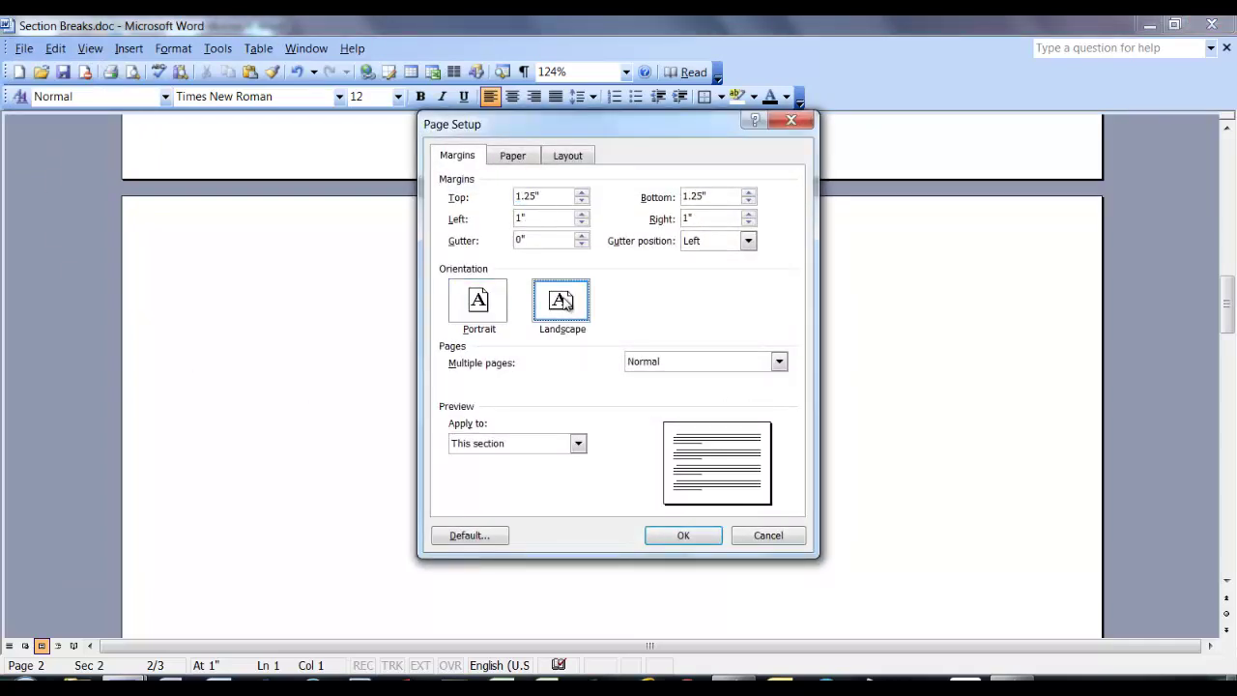
click(682, 535)
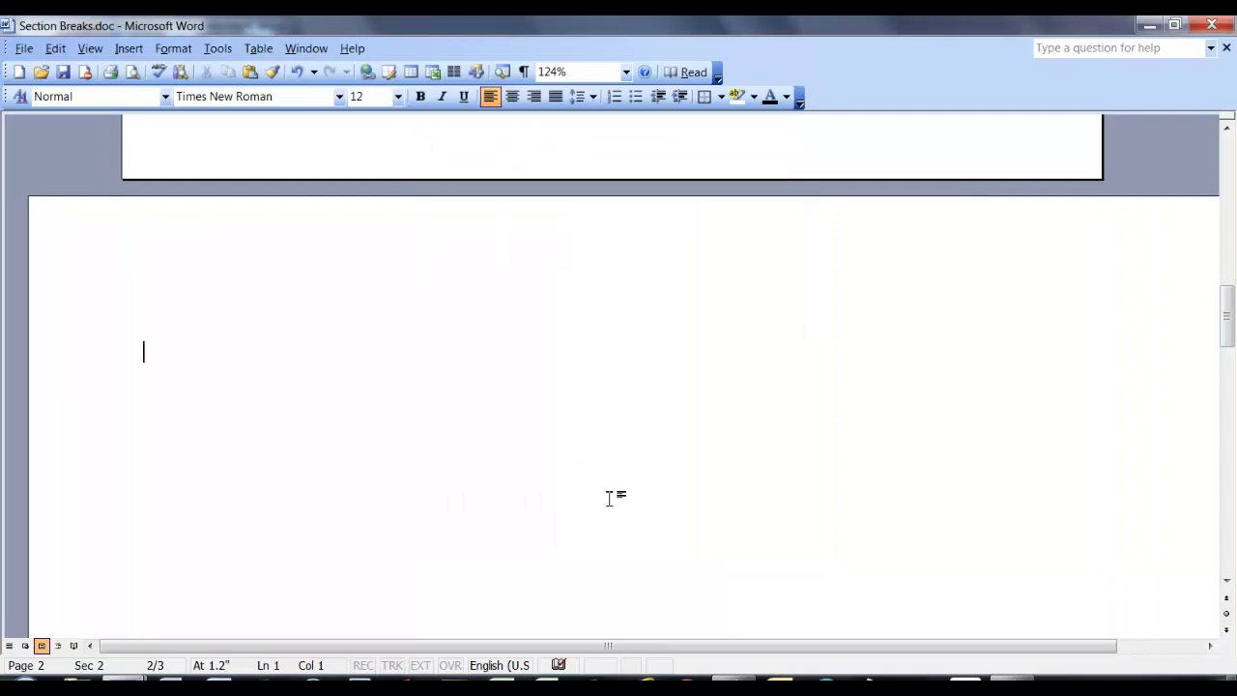
Step: Scroll through pages 1–3 to check landscape page 2 sits between portrait pages
ctrl+scroll(608, 497, down, 5)
scroll(609, 502, up, 3)
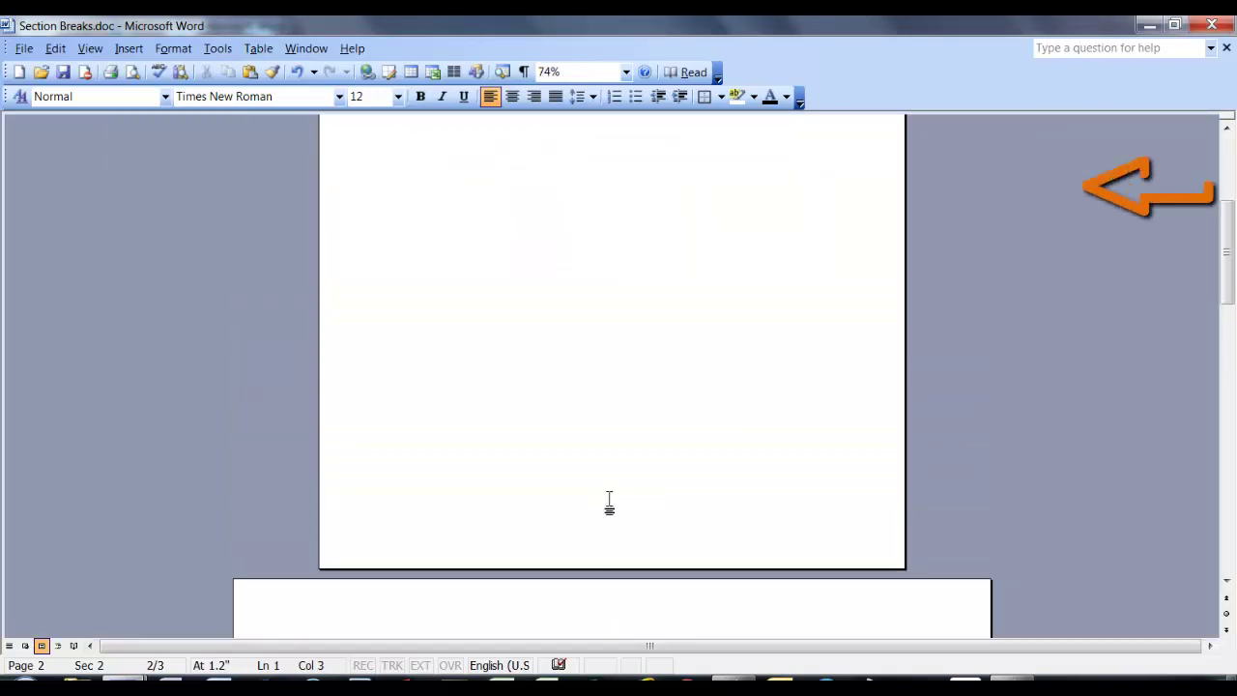
scroll(609, 503, down, 1)
scroll(609, 502, down, 5)
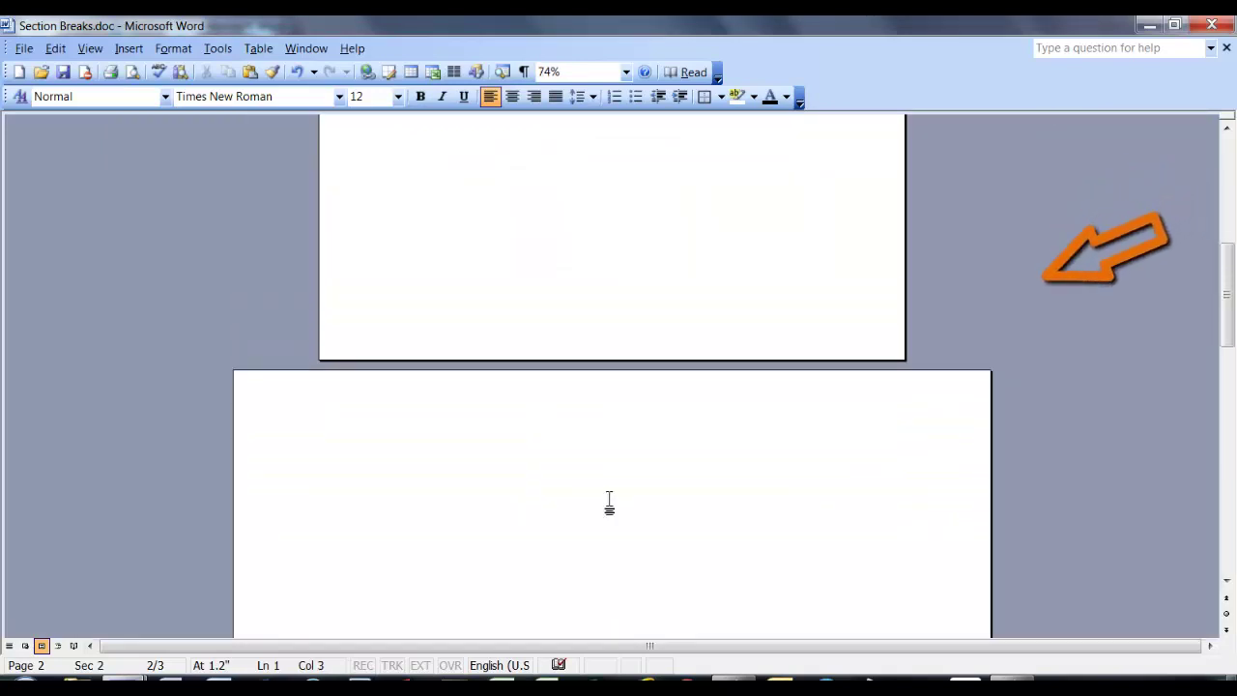
scroll(609, 502, down, 5)
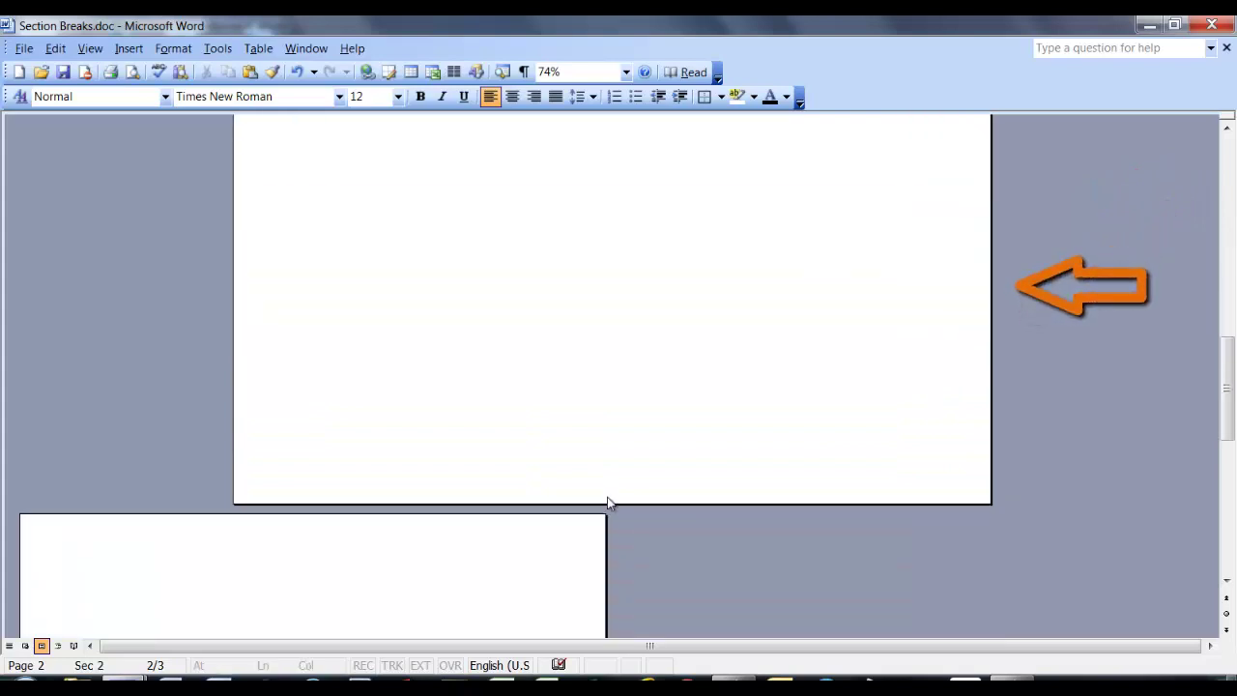
scroll(609, 503, down, 3)
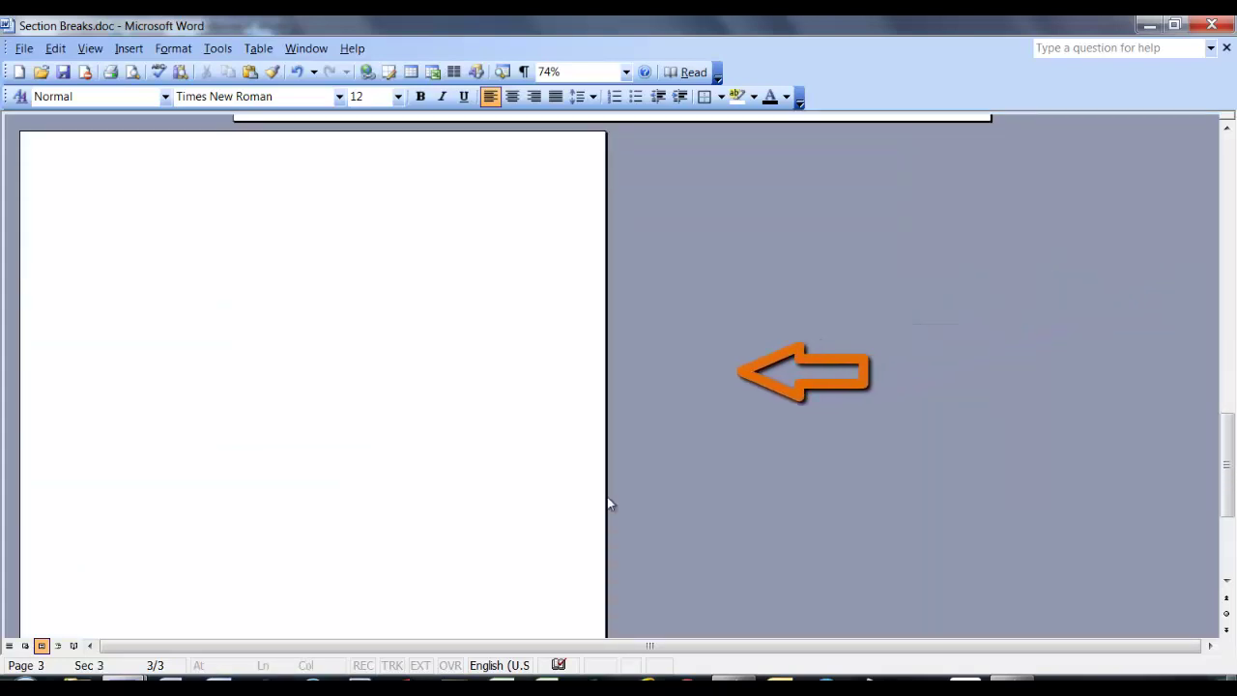
scroll(608, 502, up, 3)
scroll(608, 503, up, 8)
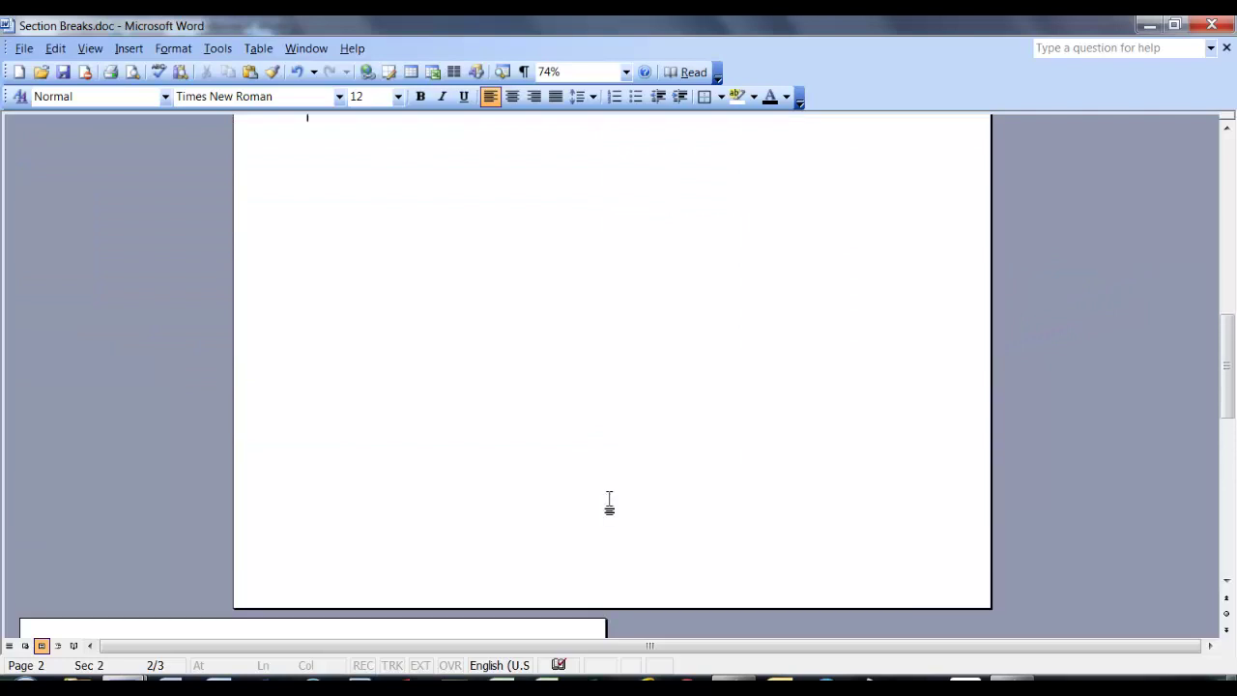
scroll(608, 502, up, 3)
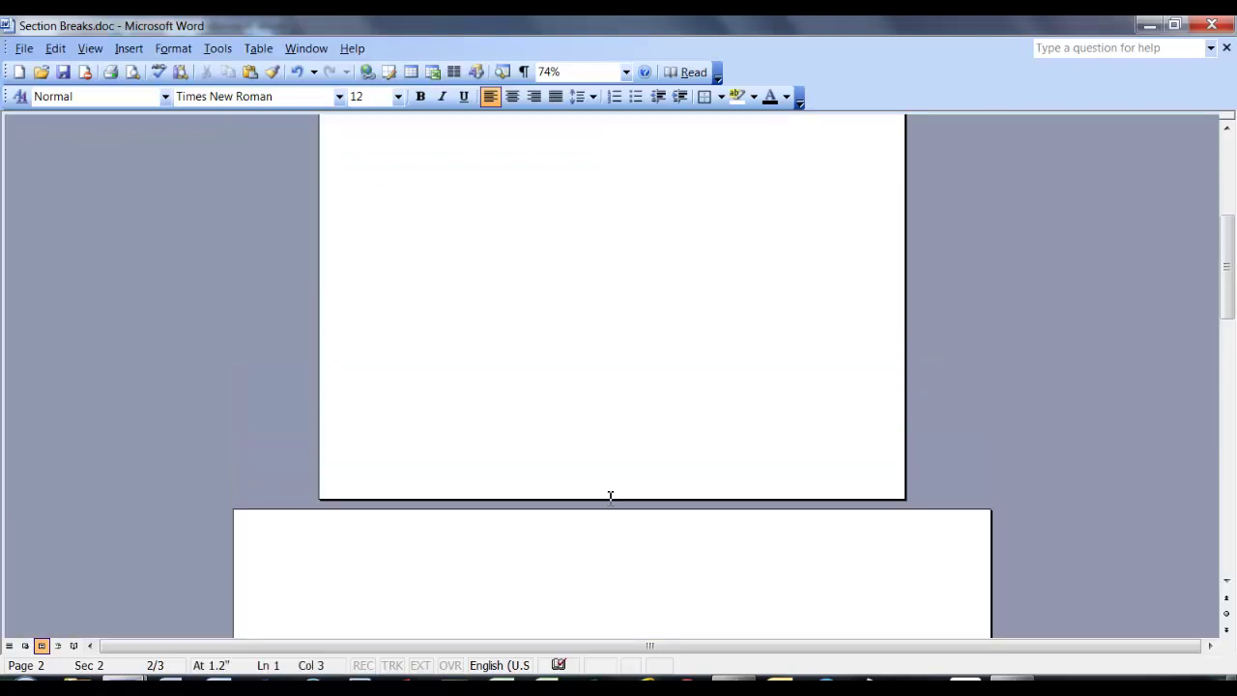
scroll(609, 497, down, 6)
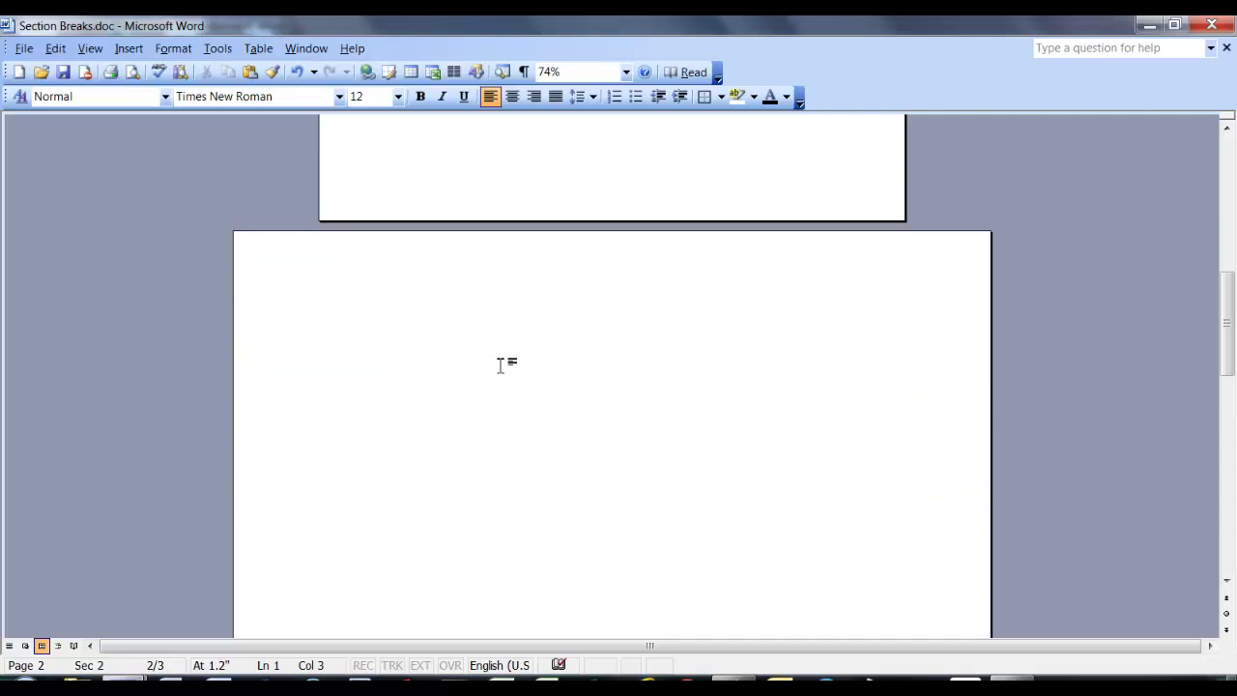
Step: Show formatting marks and add an empty paragraph above page 2's Next Page section break
click(525, 74)
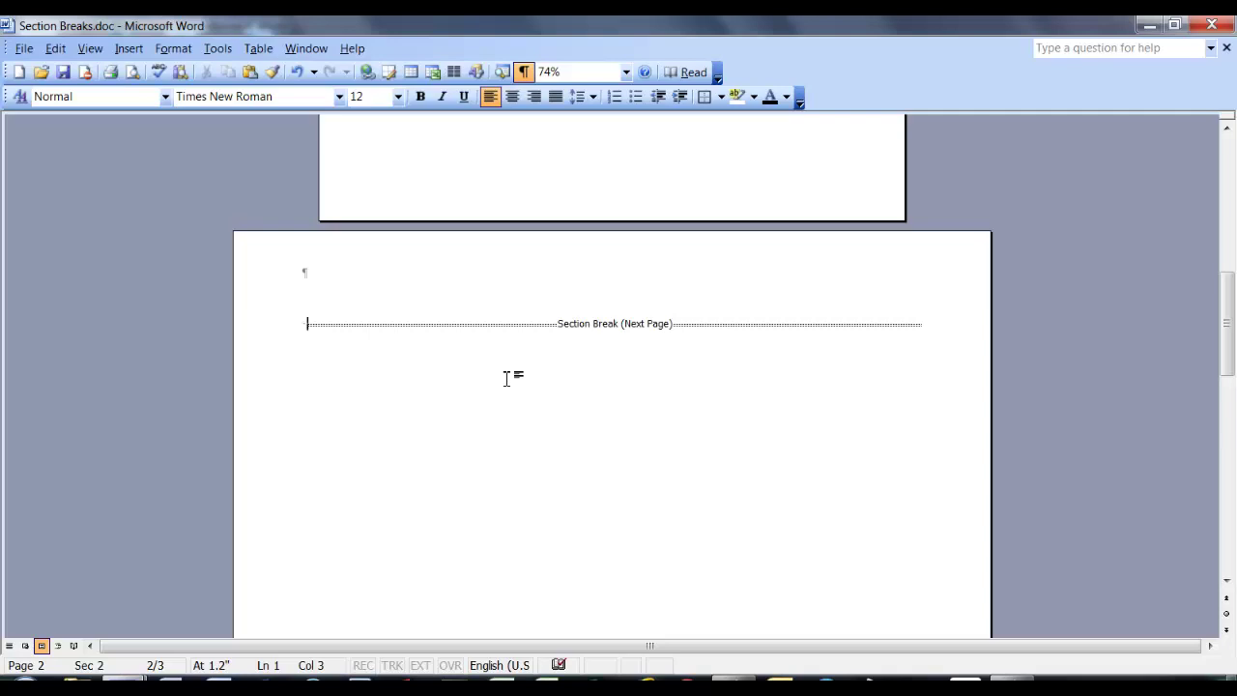
key(Return)
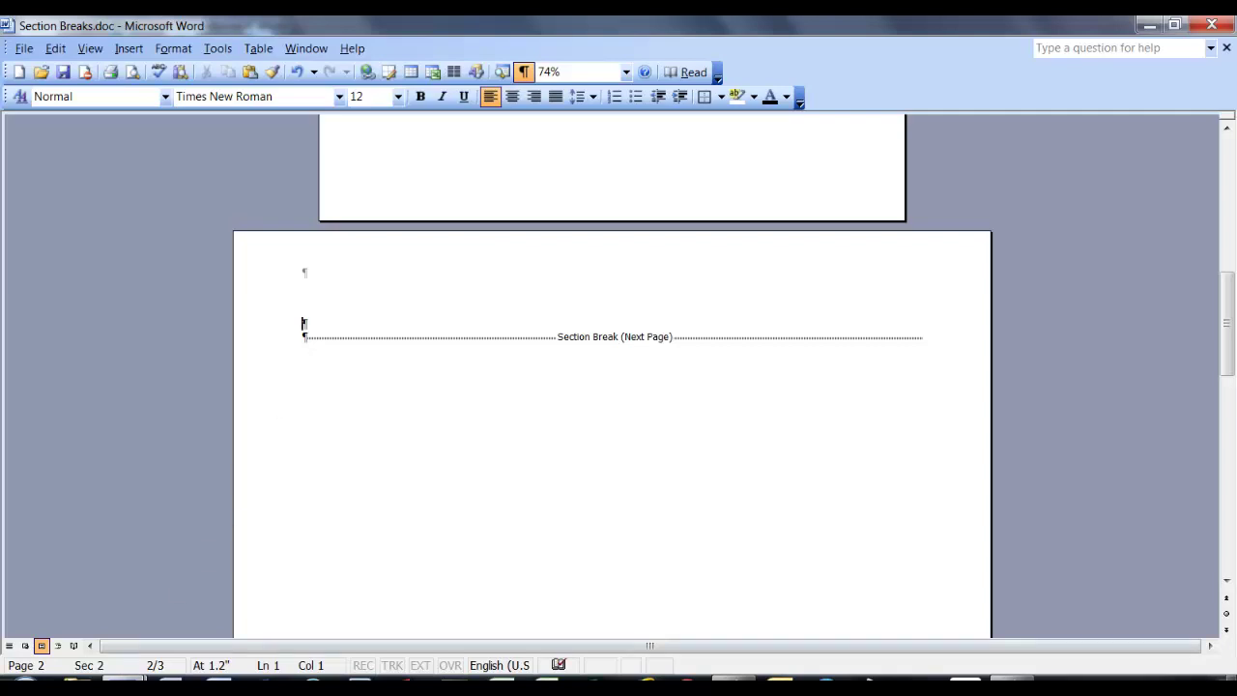
Step: Copy the entire CBC Adults table from Table - Complete Blood Count.doc
mouse_move(124, 686)
click(281, 607)
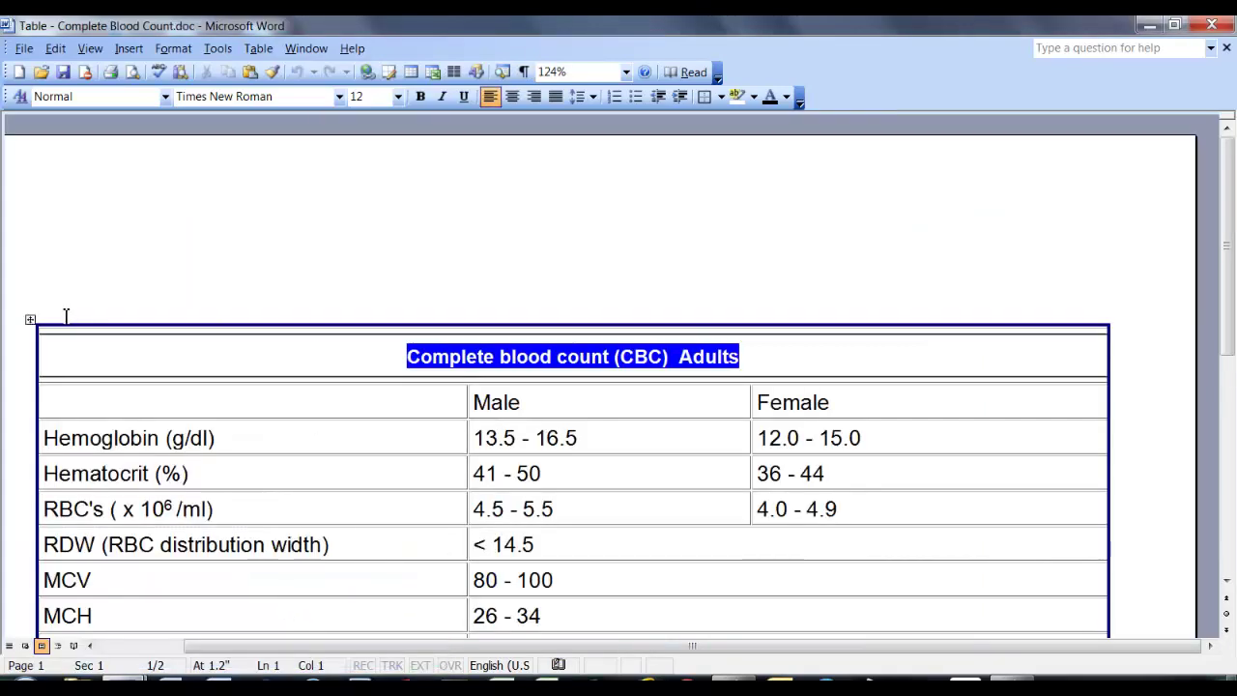
scroll(75, 295, down, 2)
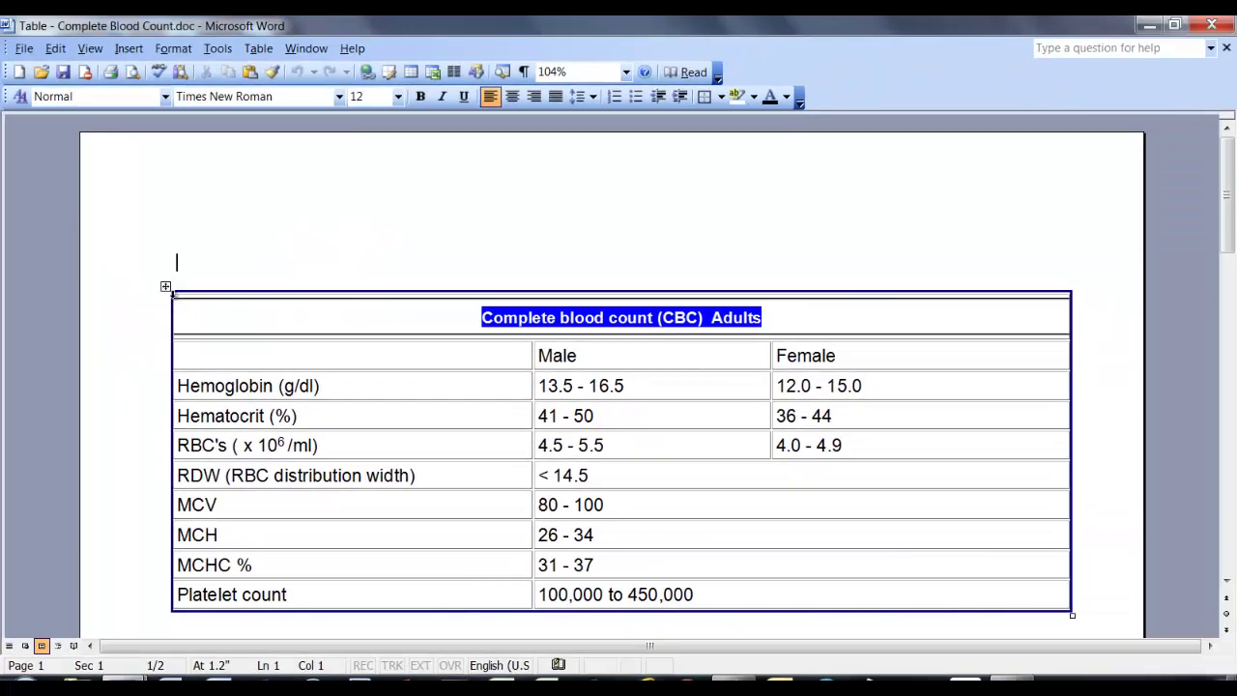
click(165, 286)
key(ctrl+c)
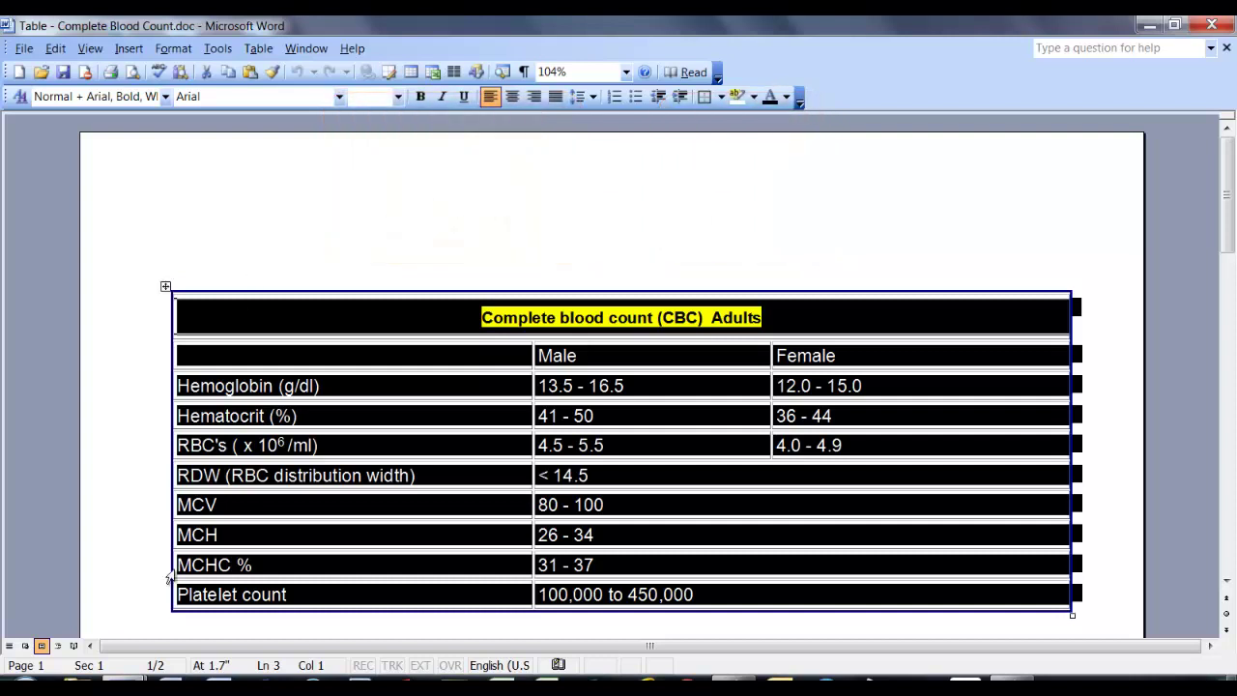
Step: Paste the CBC table into Section Breaks.doc on page 2, above the section break
mouse_move(125, 682)
click(126, 611)
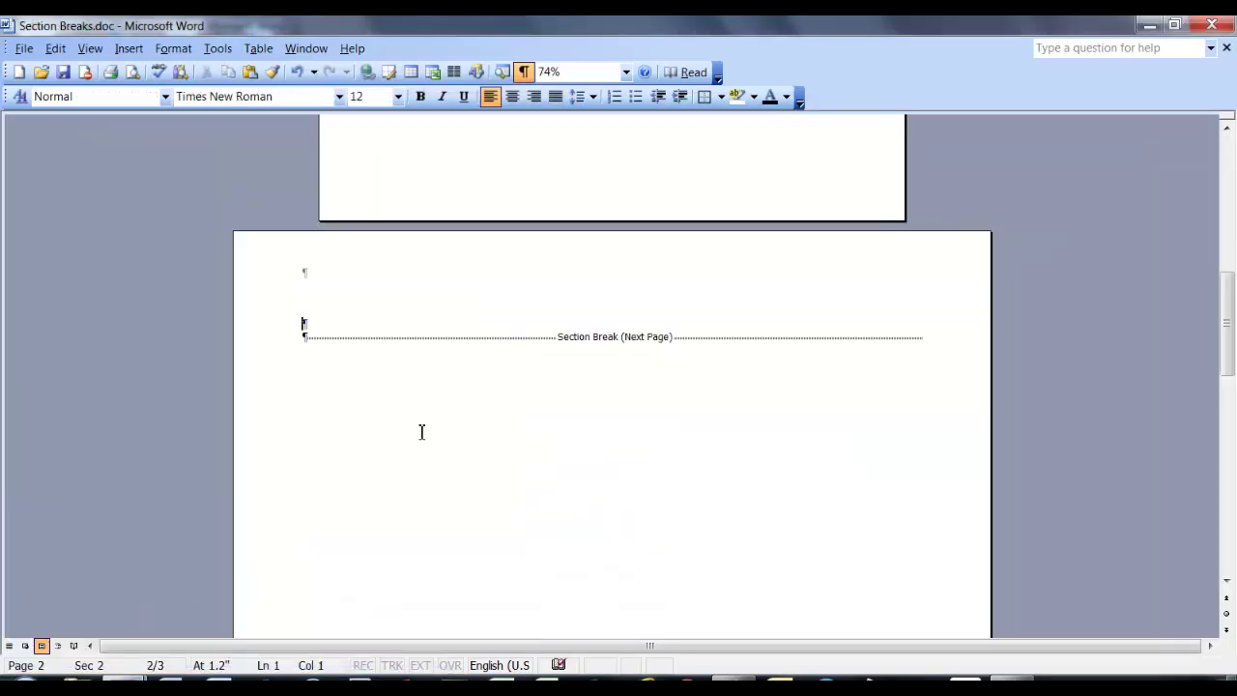
key(ctrl+v)
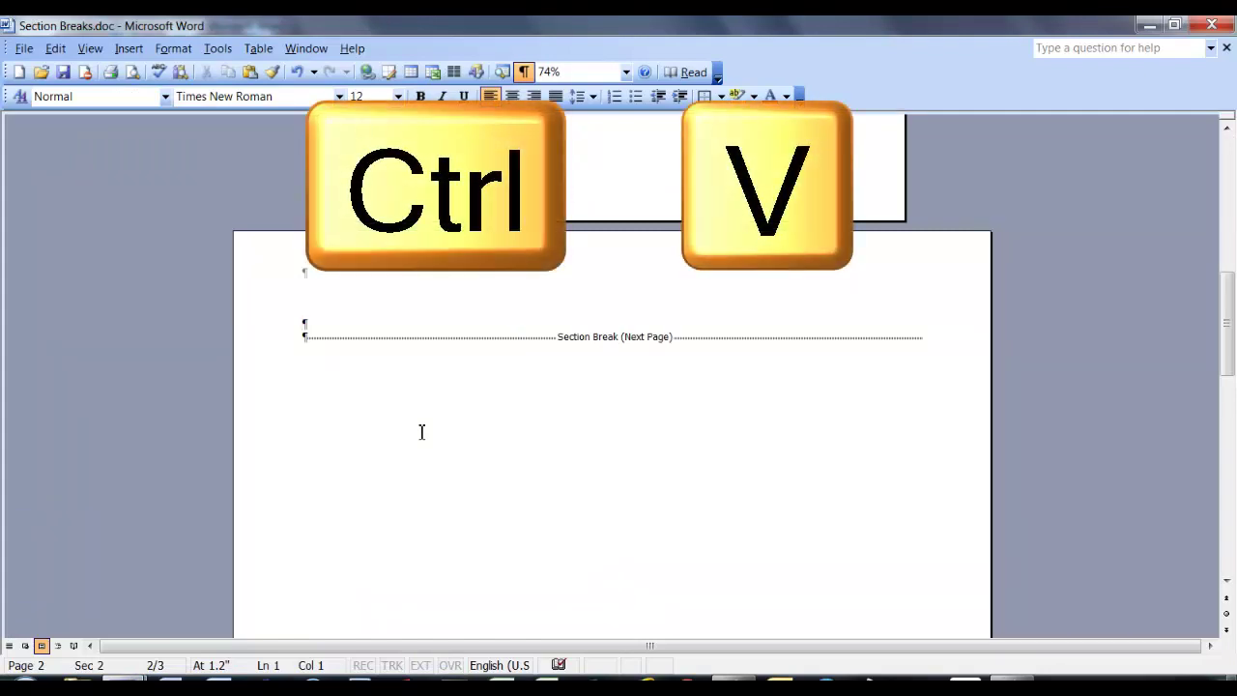